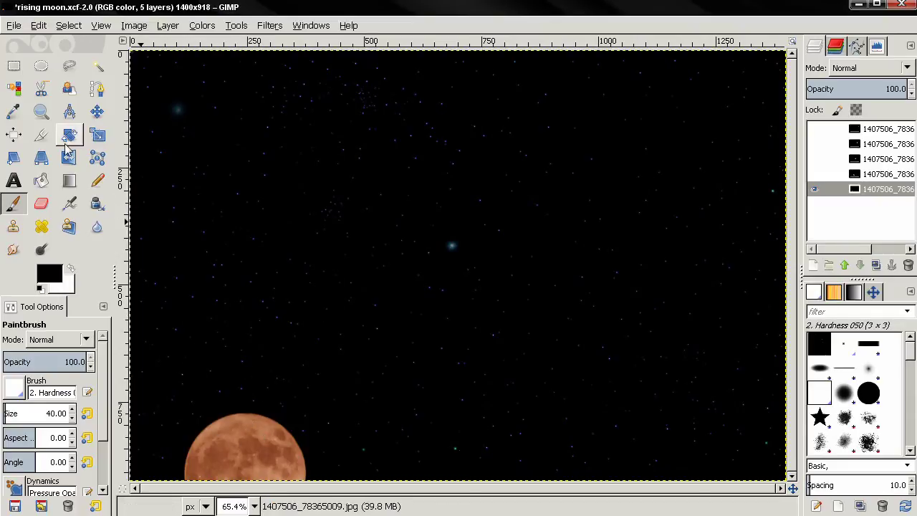
Zoom in on the central stars, then preview each moon layer by toggling its visibility on and off
click(40, 111)
drag(235, 188, 565, 342)
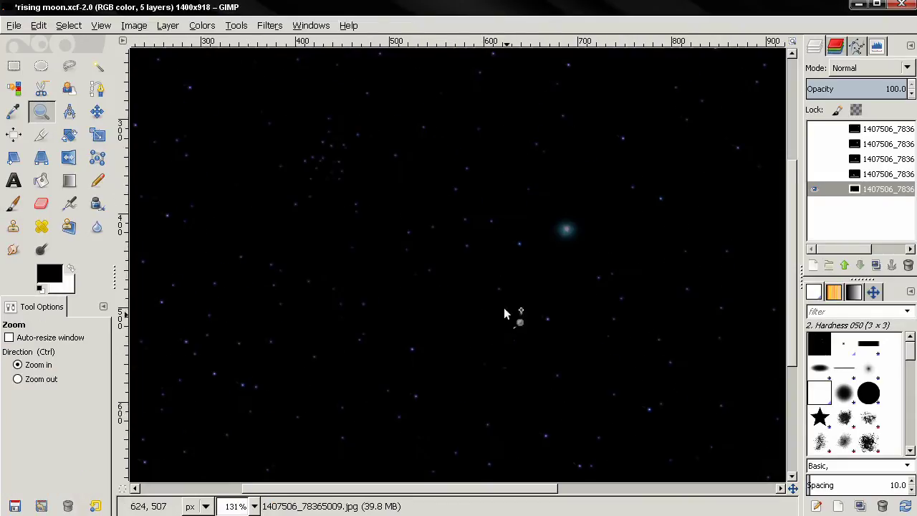
key(grave)
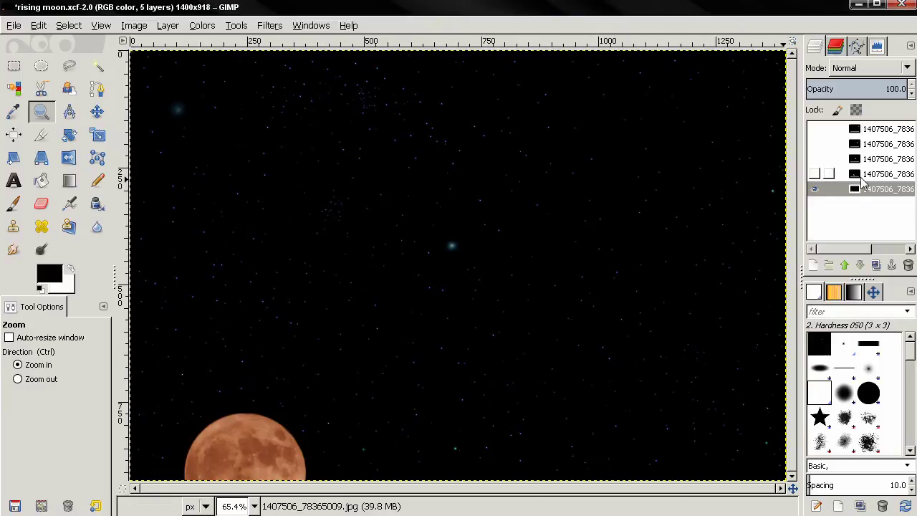
click(814, 173)
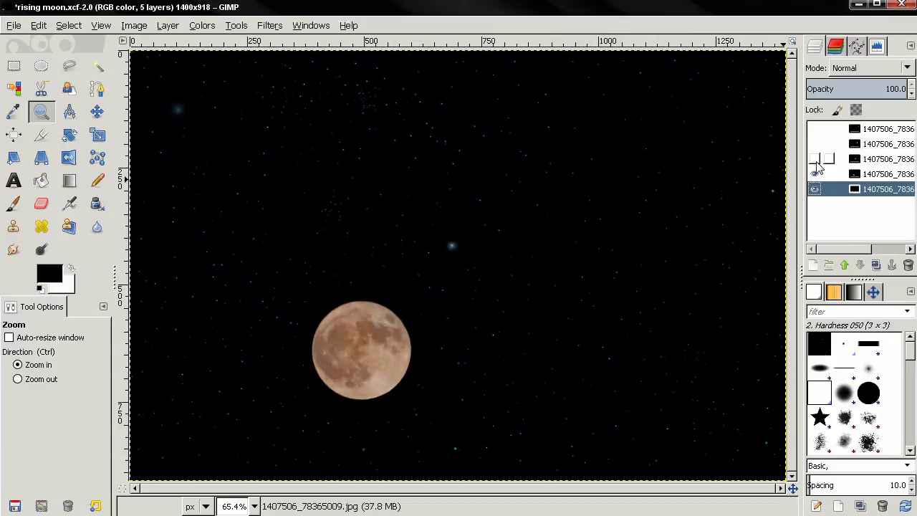
click(814, 158)
click(814, 143)
click(815, 131)
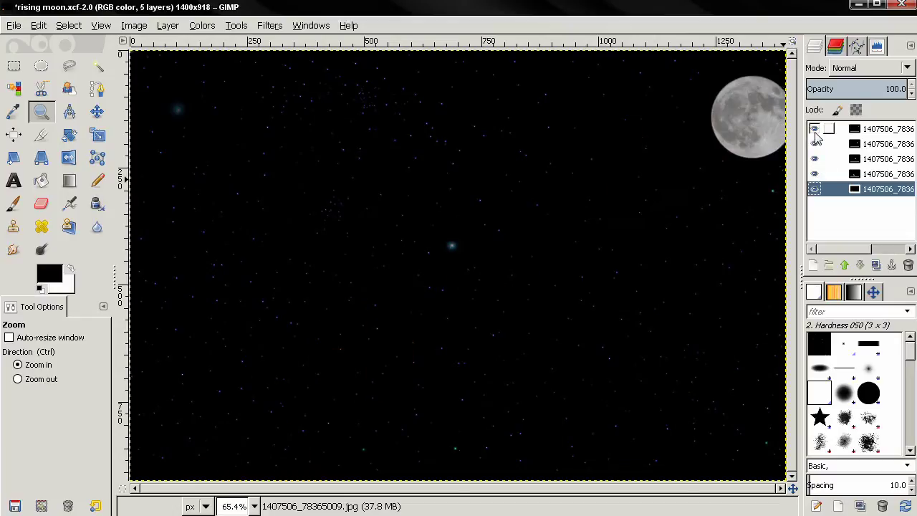
click(815, 128)
click(815, 143)
click(814, 158)
click(814, 173)
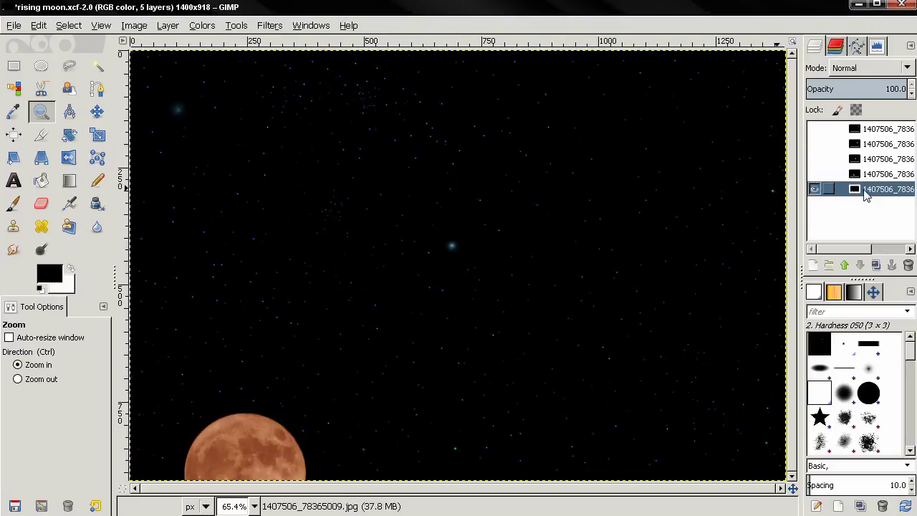
Select the second layer and look at its layer options without changing anything
click(861, 144)
right_click(862, 147)
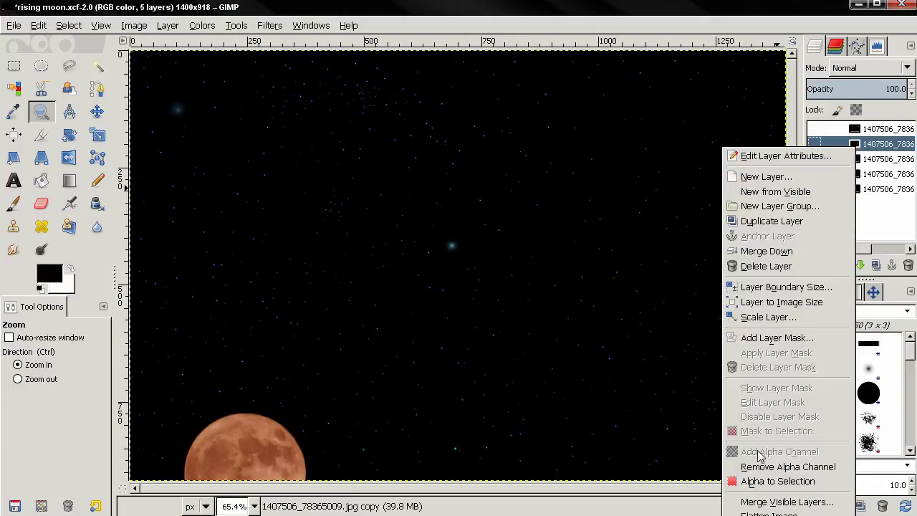
click(671, 285)
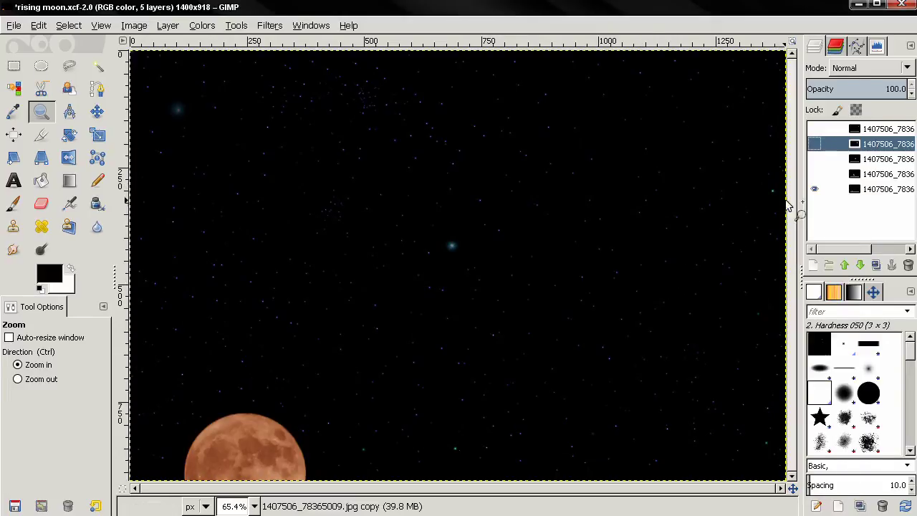
Make the centred moon layer visible at 50% opacity, ready for erasing
click(831, 173)
click(814, 174)
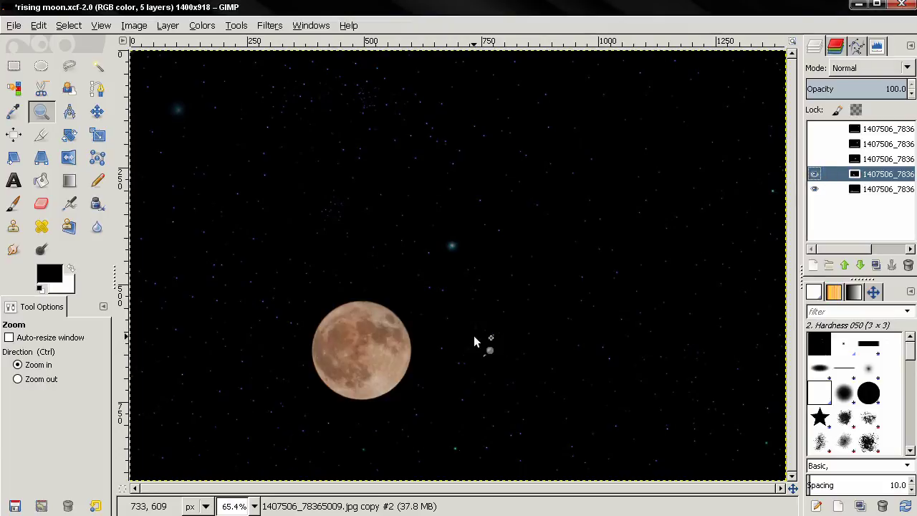
click(895, 89)
double_click(895, 89)
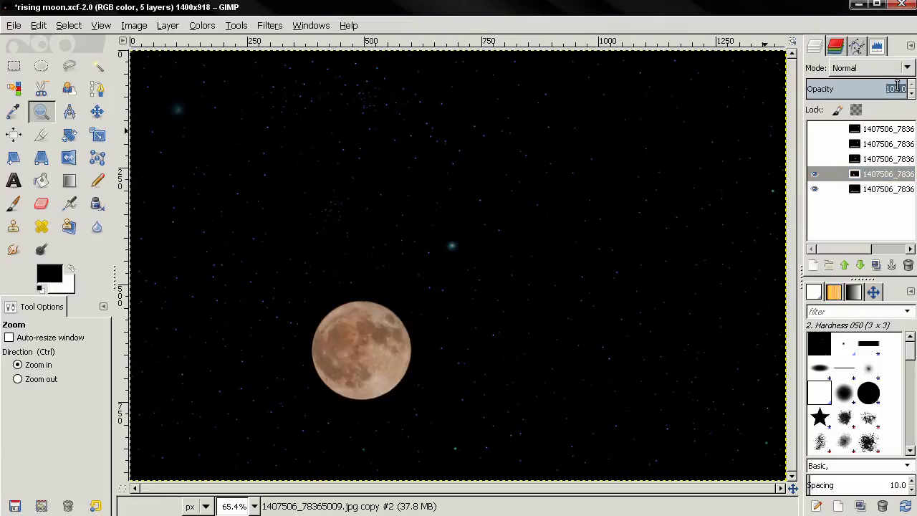
text(50)
key(Return)
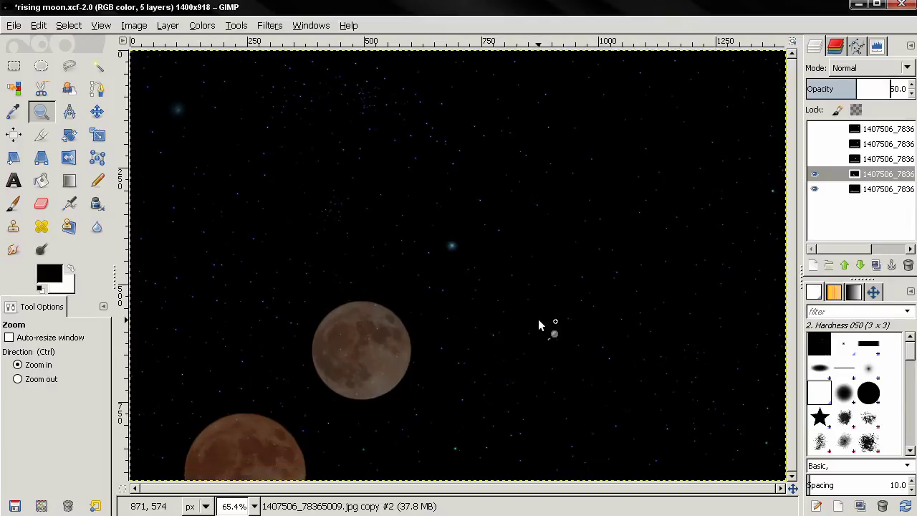
key(shift+e)
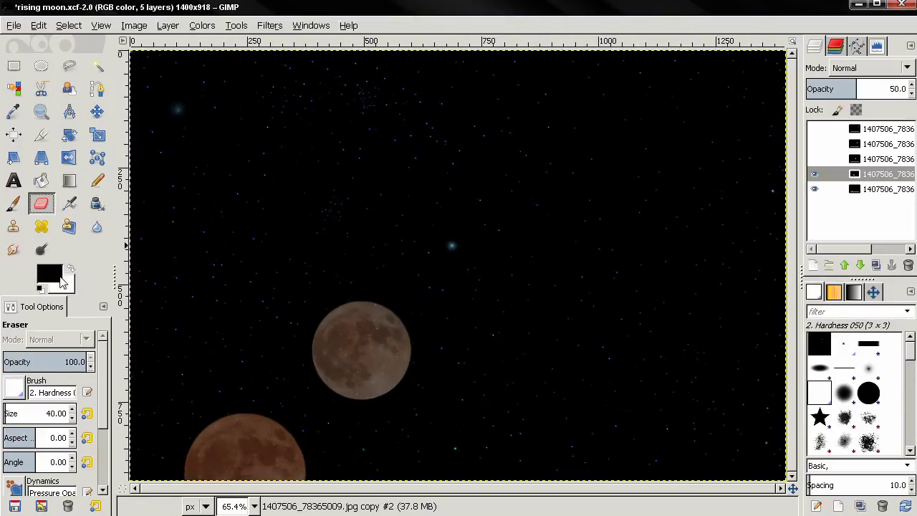
Erase over the lower-left moon with the Hardness 075 brush at size 90, then restore opacity to 100
click(843, 394)
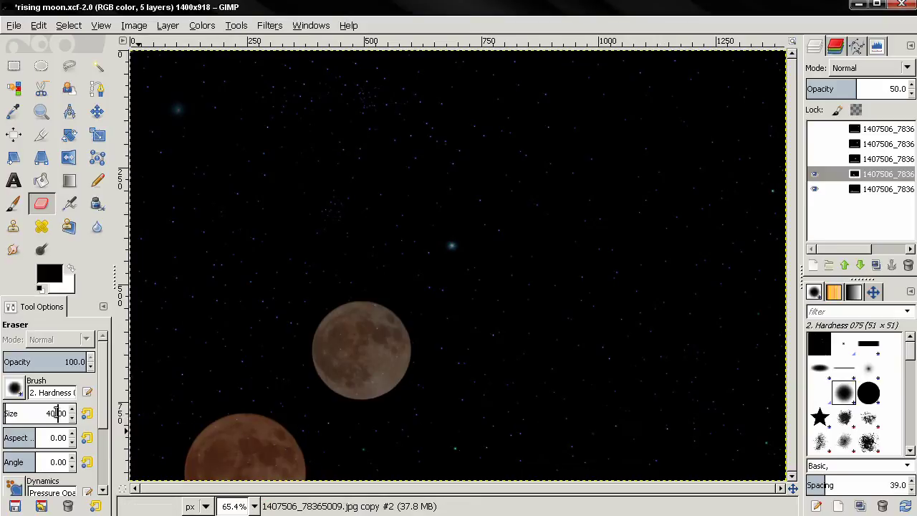
text(90)
key(Return)
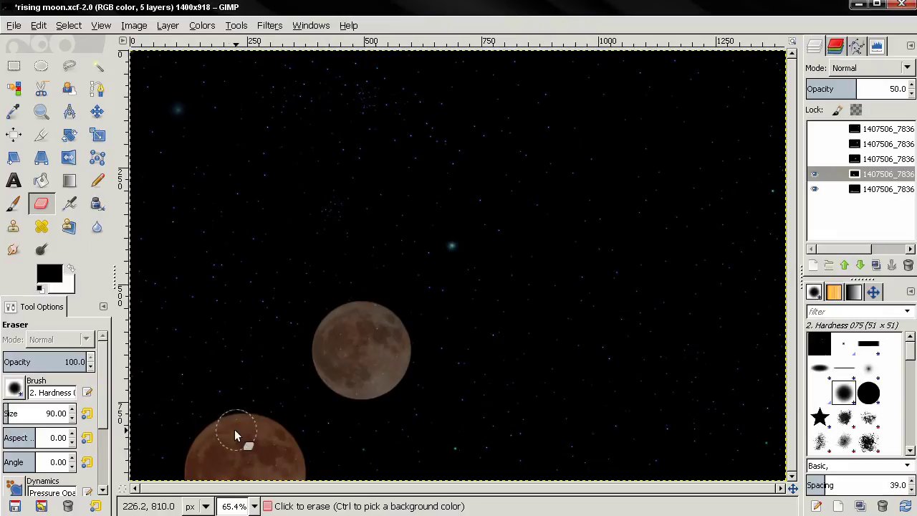
mouse_move(199, 474)
mouse_down()
mouse_move(286, 468)
mouse_move(299, 478)
mouse_move(279, 435)
mouse_move(246, 426)
mouse_move(266, 448)
mouse_move(219, 456)
mouse_move(200, 475)
mouse_move(223, 431)
mouse_move(247, 430)
mouse_move(276, 454)
mouse_move(216, 475)
mouse_move(284, 474)
mouse_move(287, 449)
mouse_up()
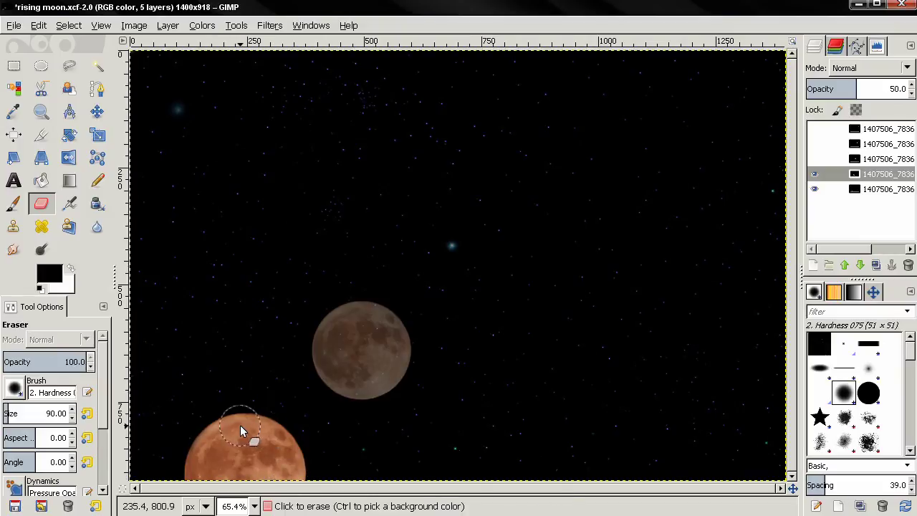
drag(241, 428, 295, 474)
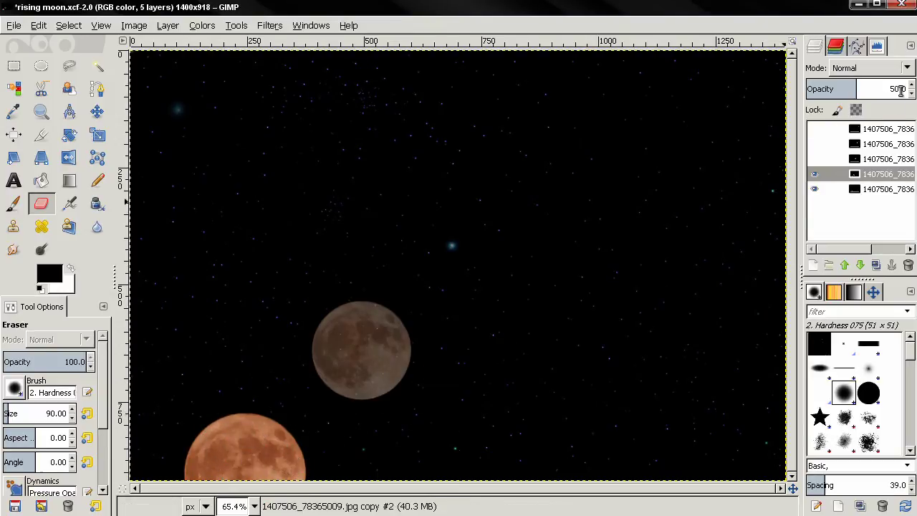
text(100)
key(Return)
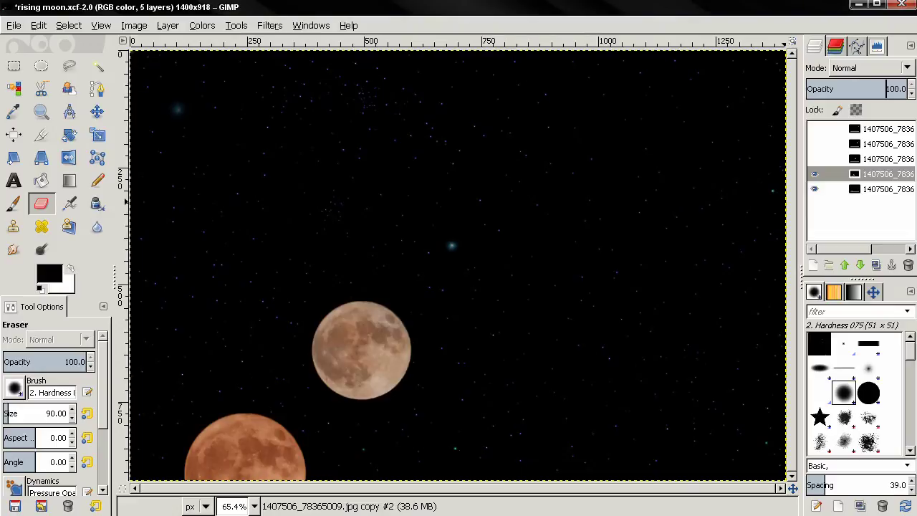
Show the third moon layer and set its opacity to 50
click(849, 159)
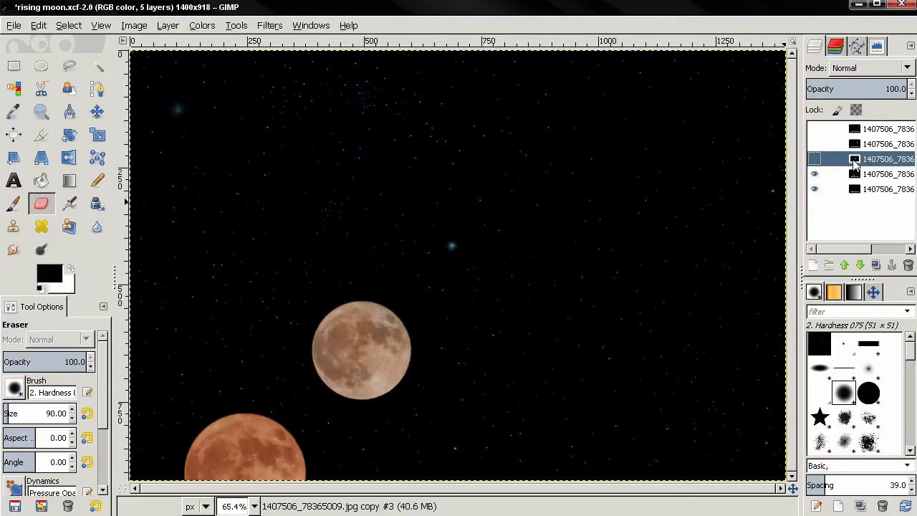
click(814, 159)
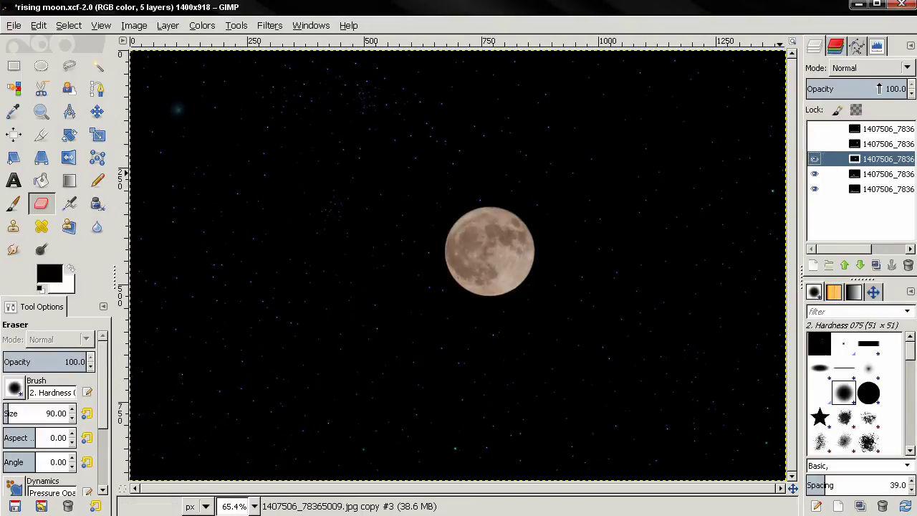
click(886, 88)
text(50)
key(Return)
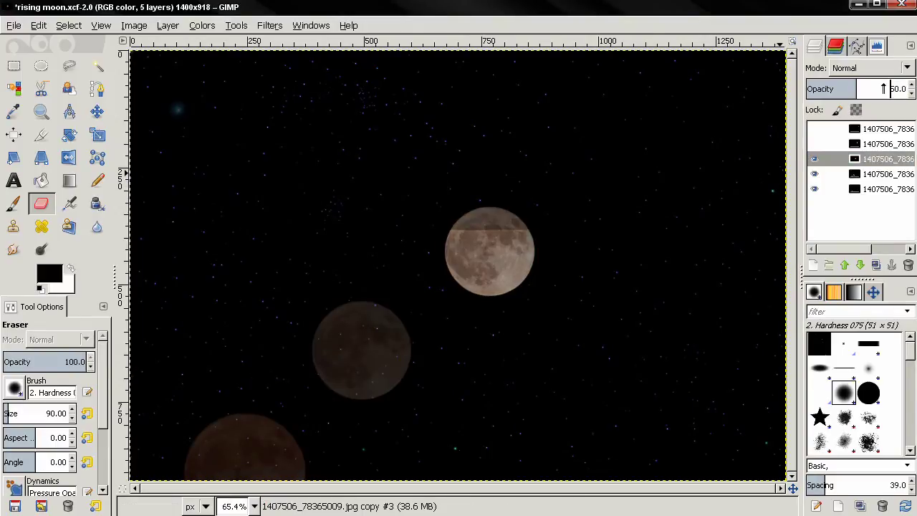
Erase the third layer over the bottom and middle moons, then set its opacity back to 100
mouse_move(311, 434)
mouse_down()
mouse_move(267, 450)
mouse_move(260, 438)
mouse_move(227, 445)
mouse_move(190, 475)
mouse_move(290, 455)
mouse_up()
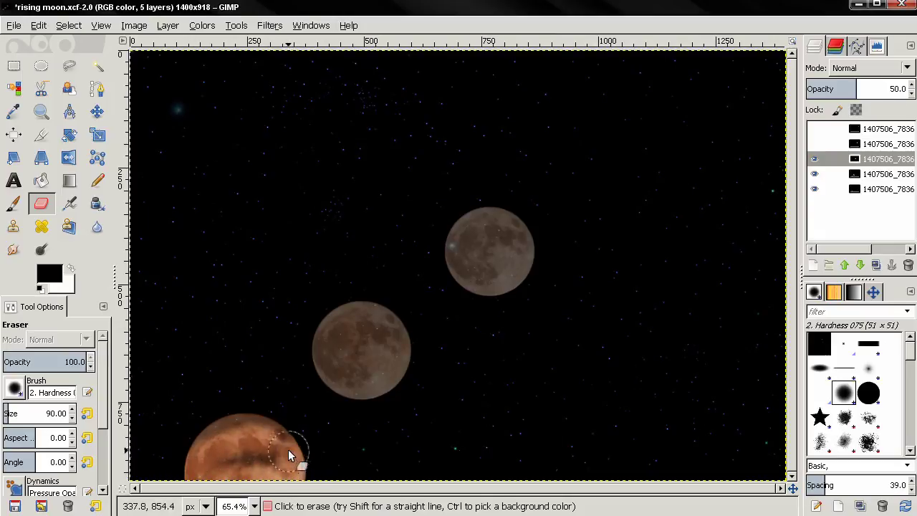
mouse_move(208, 449)
mouse_down()
mouse_move(232, 459)
mouse_move(278, 466)
mouse_move(191, 476)
mouse_move(195, 446)
mouse_move(247, 421)
mouse_move(281, 437)
mouse_move(299, 464)
mouse_move(295, 478)
mouse_move(296, 441)
mouse_move(266, 426)
mouse_move(232, 428)
mouse_move(392, 331)
mouse_move(340, 346)
mouse_move(379, 365)
mouse_move(327, 357)
mouse_up()
mouse_move(368, 313)
mouse_down()
mouse_move(400, 338)
mouse_move(399, 361)
mouse_move(384, 378)
mouse_move(395, 341)
mouse_move(361, 314)
mouse_move(330, 337)
mouse_move(324, 366)
mouse_move(352, 390)
mouse_move(391, 359)
mouse_move(348, 348)
mouse_move(388, 344)
mouse_move(390, 317)
mouse_move(358, 310)
mouse_move(322, 343)
mouse_move(329, 378)
mouse_move(379, 379)
mouse_move(398, 333)
mouse_up()
double_click(900, 88)
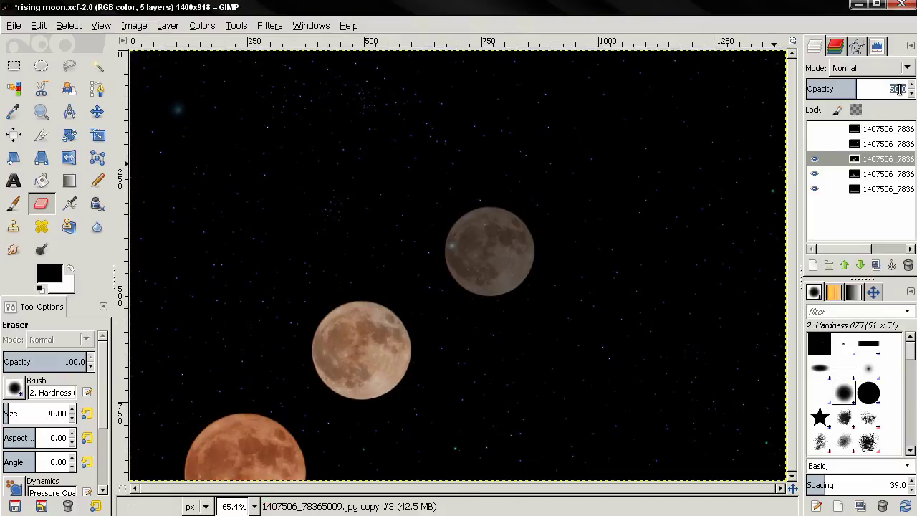
key(BackSpace)
text(100)
key(Return)
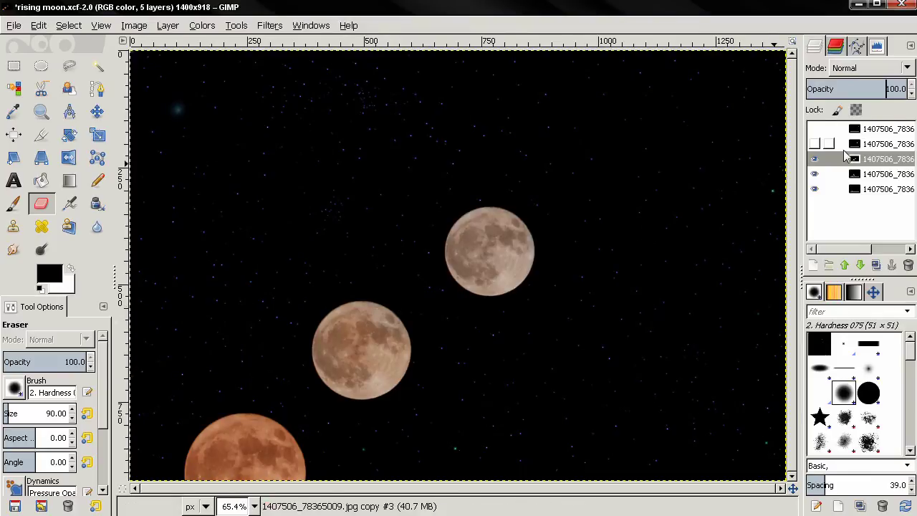
click(833, 147)
Make the second layer visible at 50% opacity
click(814, 144)
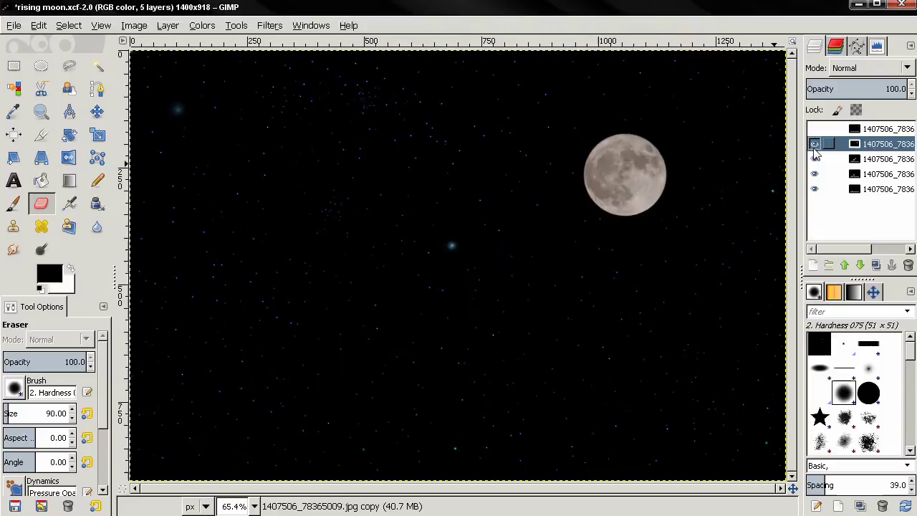
double_click(897, 88)
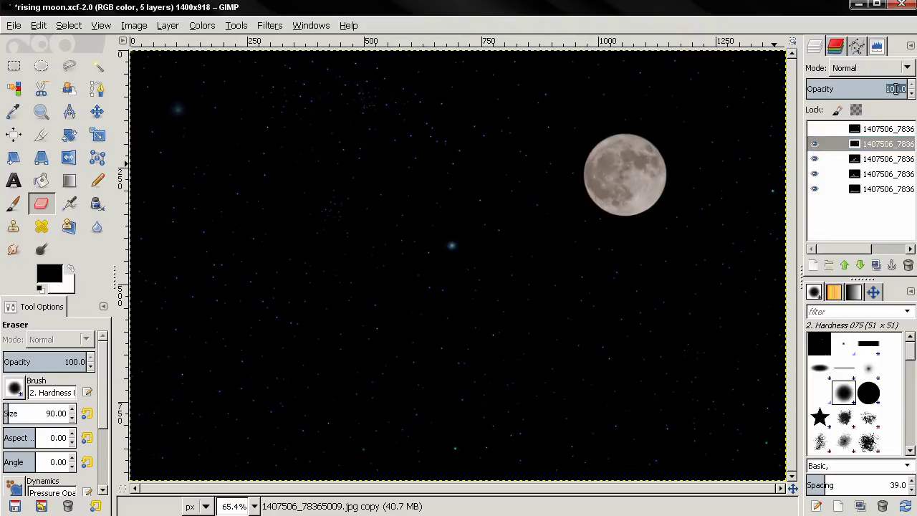
text(50)
key(Return)
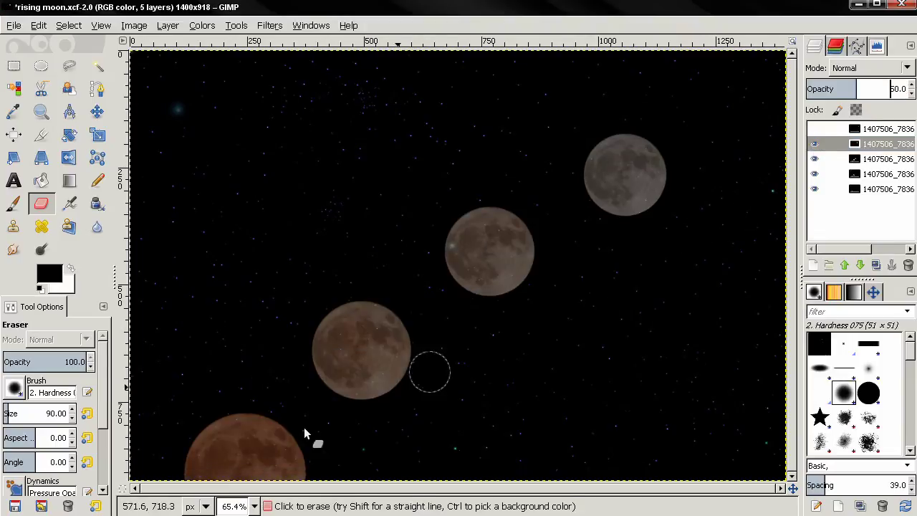
Erase that layer over the bottom-left, middle and upper-middle moons, then restore opacity to 100
mouse_move(262, 433)
mouse_down()
mouse_move(226, 451)
mouse_move(214, 487)
mouse_move(312, 484)
mouse_move(305, 479)
mouse_up()
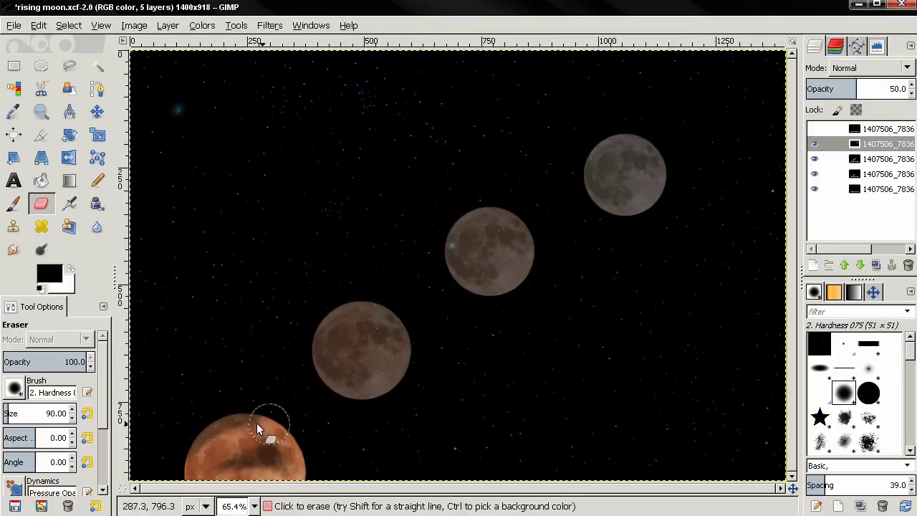
mouse_move(198, 446)
mouse_down()
mouse_move(280, 457)
mouse_move(258, 449)
mouse_move(185, 479)
mouse_move(302, 484)
mouse_up()
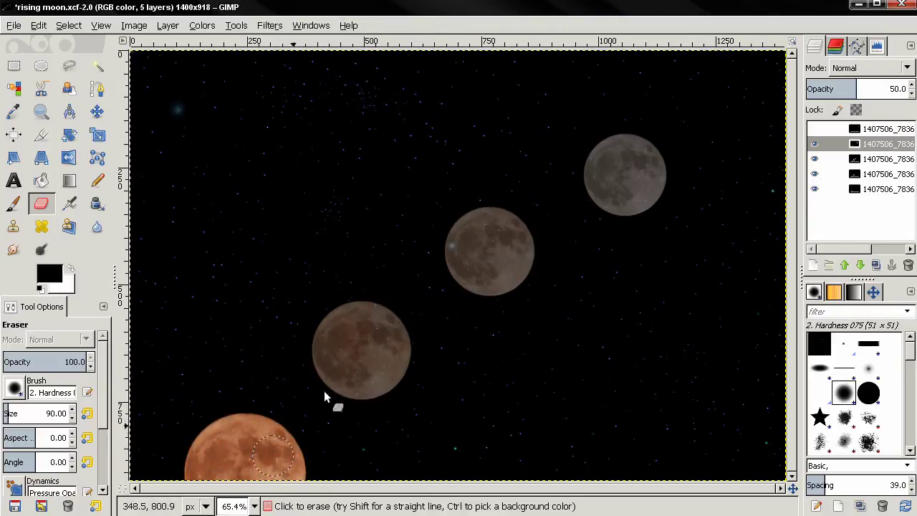
mouse_move(323, 390)
mouse_down()
mouse_move(378, 335)
mouse_move(329, 370)
mouse_move(347, 391)
mouse_move(385, 387)
mouse_move(404, 355)
mouse_move(398, 328)
mouse_move(372, 314)
mouse_move(333, 324)
mouse_move(321, 352)
mouse_move(351, 333)
mouse_move(375, 339)
mouse_move(340, 374)
mouse_move(382, 342)
mouse_move(351, 378)
mouse_move(328, 362)
mouse_move(336, 383)
mouse_move(385, 379)
mouse_move(378, 321)
mouse_up()
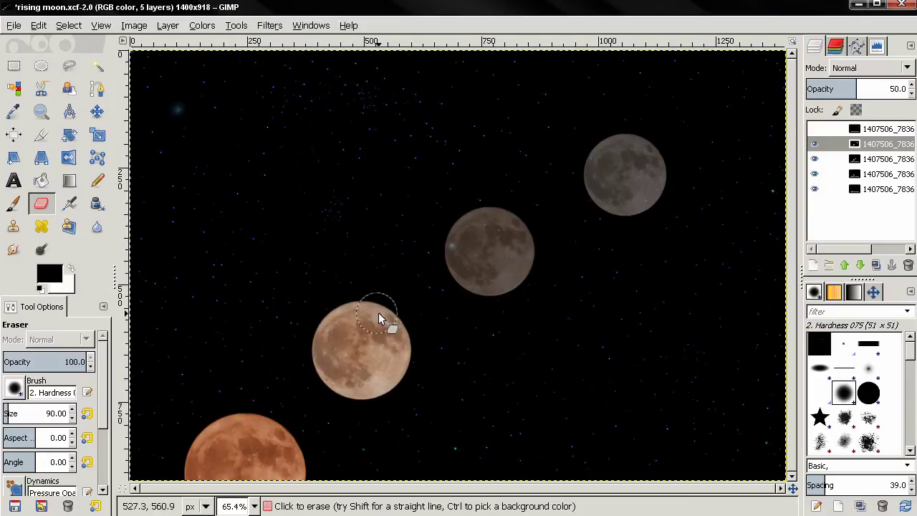
mouse_move(475, 269)
mouse_down()
mouse_move(524, 264)
mouse_move(504, 217)
mouse_move(471, 220)
mouse_move(456, 263)
mouse_move(489, 288)
mouse_move(528, 262)
mouse_move(524, 237)
mouse_move(471, 223)
mouse_move(498, 269)
mouse_up()
mouse_move(488, 227)
mouse_down()
mouse_move(461, 272)
mouse_move(533, 262)
mouse_move(481, 219)
mouse_move(500, 250)
mouse_up()
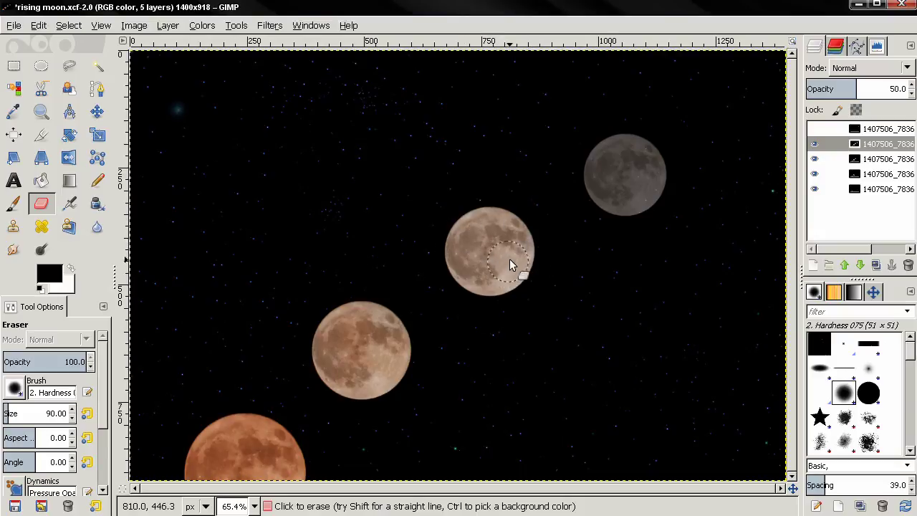
mouse_move(389, 334)
mouse_down()
mouse_move(338, 352)
mouse_move(370, 394)
mouse_move(399, 324)
mouse_move(348, 338)
mouse_move(267, 427)
mouse_move(205, 466)
mouse_up()
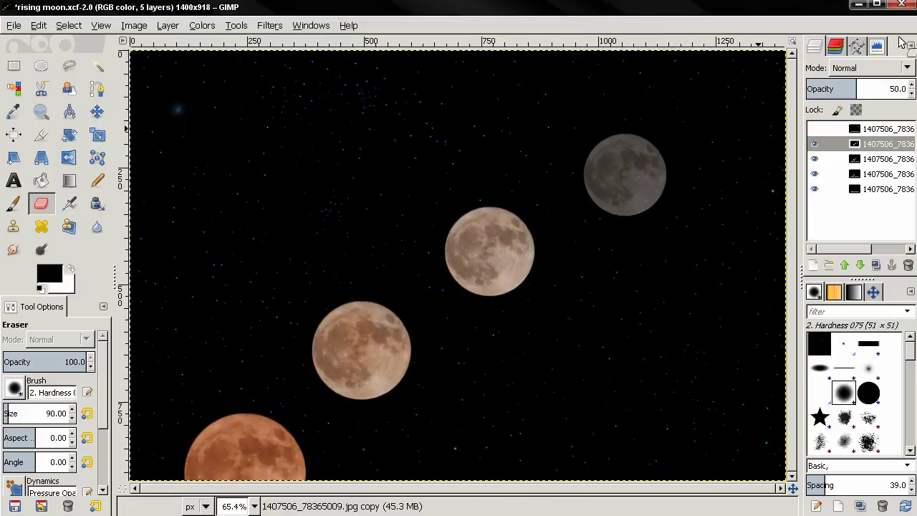
click(894, 97)
text(100)
key(Return)
Select the top layer, make it visible, and set its opacity to 50
click(864, 131)
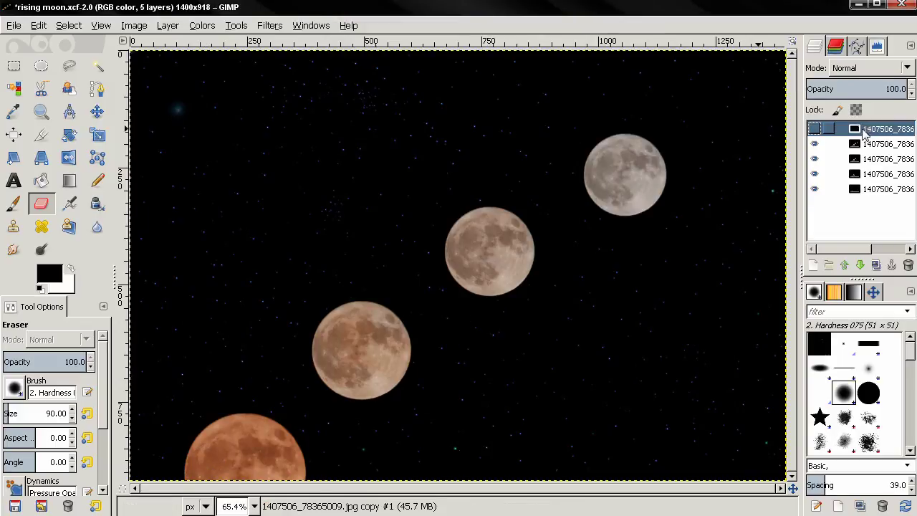
click(813, 129)
click(889, 87)
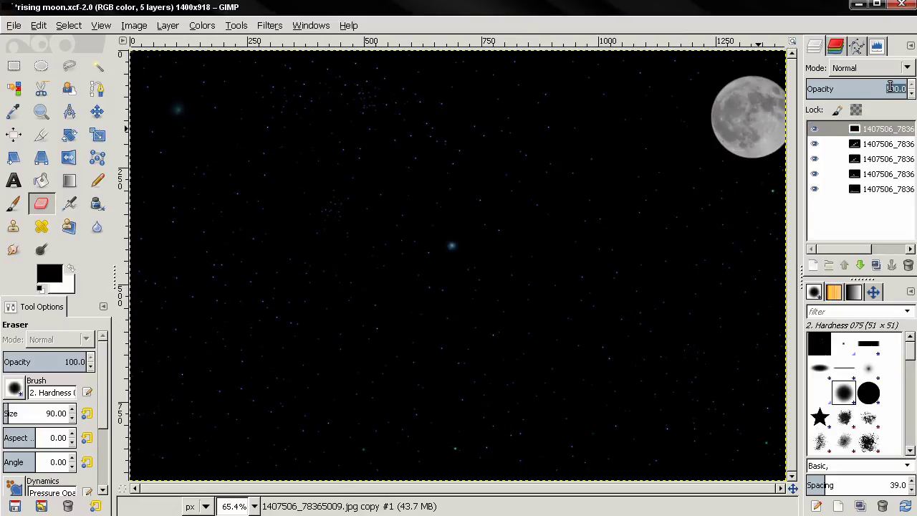
text(50)
key(Return)
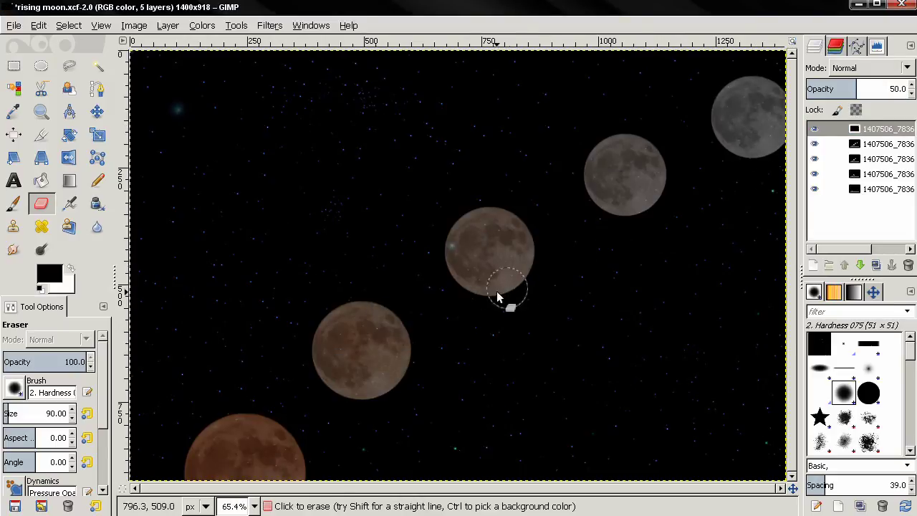
Erase the top layer over the four lower moons, restore 100 opacity, and zoom out to fit
mouse_move(254, 431)
mouse_down()
mouse_move(191, 473)
mouse_move(238, 482)
mouse_move(300, 477)
mouse_move(297, 450)
mouse_move(275, 424)
mouse_move(250, 421)
mouse_move(211, 434)
mouse_move(228, 453)
mouse_move(270, 450)
mouse_move(279, 461)
mouse_move(244, 455)
mouse_move(221, 473)
mouse_move(299, 477)
mouse_move(292, 436)
mouse_move(267, 422)
mouse_move(204, 435)
mouse_move(192, 477)
mouse_move(270, 475)
mouse_move(263, 457)
mouse_move(344, 375)
mouse_move(335, 351)
mouse_move(403, 347)
mouse_move(358, 329)
mouse_move(388, 336)
mouse_move(334, 375)
mouse_move(348, 387)
mouse_move(398, 376)
mouse_move(396, 326)
mouse_move(369, 311)
mouse_move(326, 333)
mouse_move(328, 364)
mouse_move(351, 329)
mouse_up()
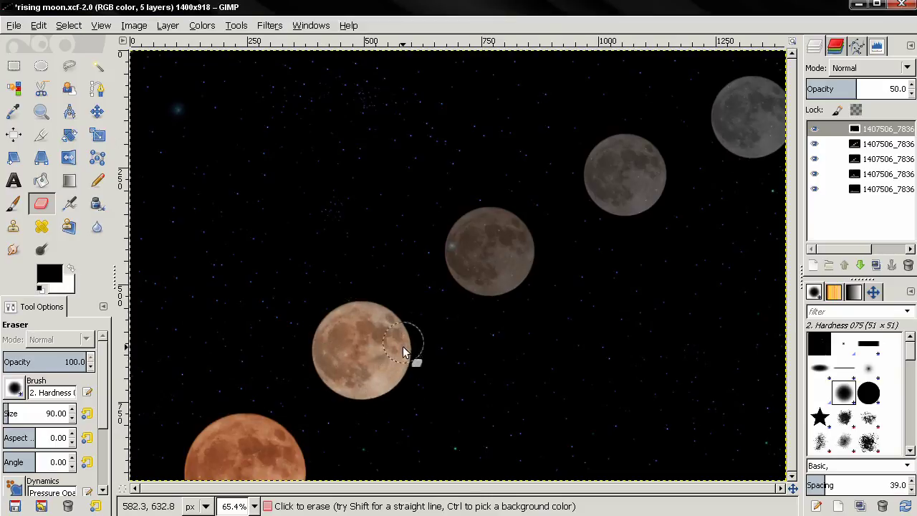
mouse_move(402, 347)
mouse_down()
mouse_move(344, 351)
mouse_move(329, 369)
mouse_move(383, 381)
mouse_move(385, 319)
mouse_move(322, 343)
mouse_move(381, 319)
mouse_move(472, 243)
mouse_move(514, 264)
mouse_move(511, 231)
mouse_move(456, 246)
mouse_move(502, 281)
mouse_move(482, 213)
mouse_up()
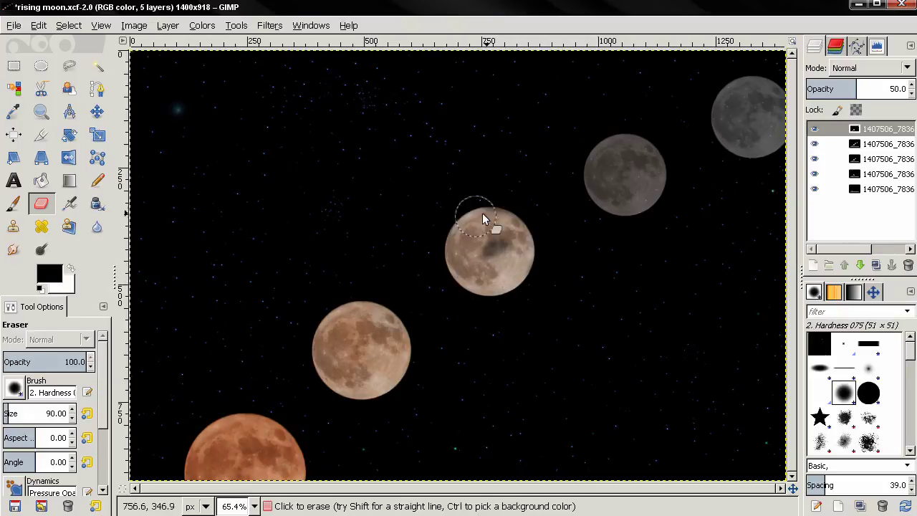
mouse_move(507, 280)
mouse_down()
mouse_move(527, 238)
mouse_move(488, 223)
mouse_move(519, 256)
mouse_move(600, 163)
mouse_move(609, 200)
mouse_move(648, 191)
mouse_move(656, 165)
mouse_move(636, 150)
mouse_move(603, 163)
mouse_move(634, 175)
mouse_move(639, 145)
mouse_move(600, 157)
mouse_move(600, 190)
mouse_move(624, 203)
mouse_move(666, 173)
mouse_move(631, 209)
mouse_move(611, 202)
mouse_move(602, 169)
mouse_move(626, 143)
mouse_move(665, 172)
mouse_move(658, 181)
mouse_move(629, 147)
mouse_move(595, 167)
mouse_move(596, 188)
mouse_move(641, 176)
mouse_up()
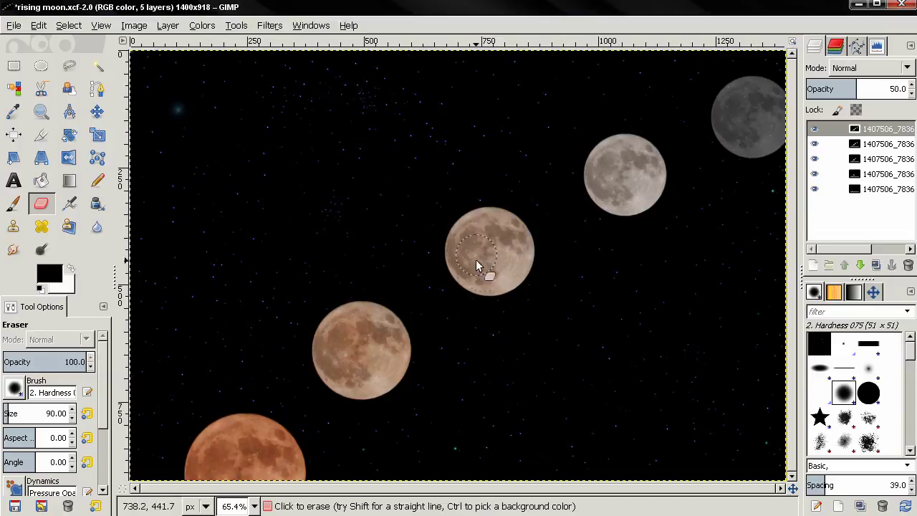
double_click(896, 87)
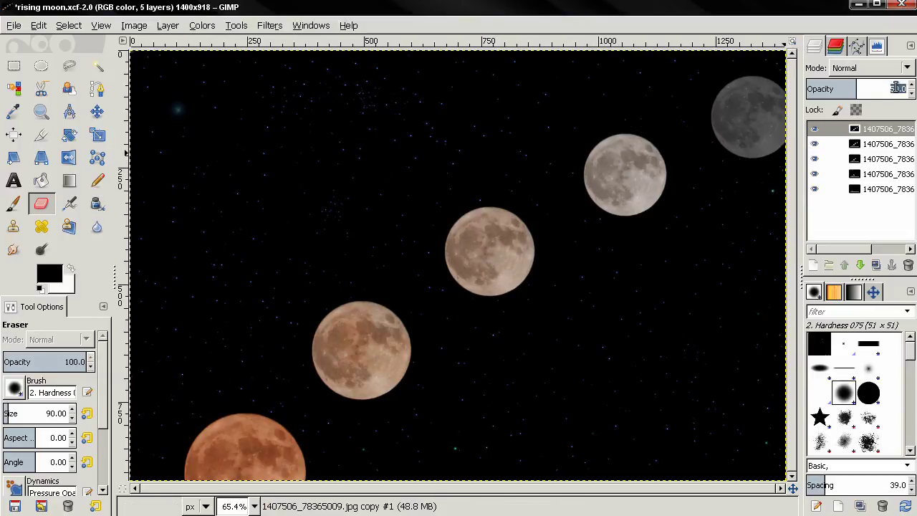
text(100)
key(Return)
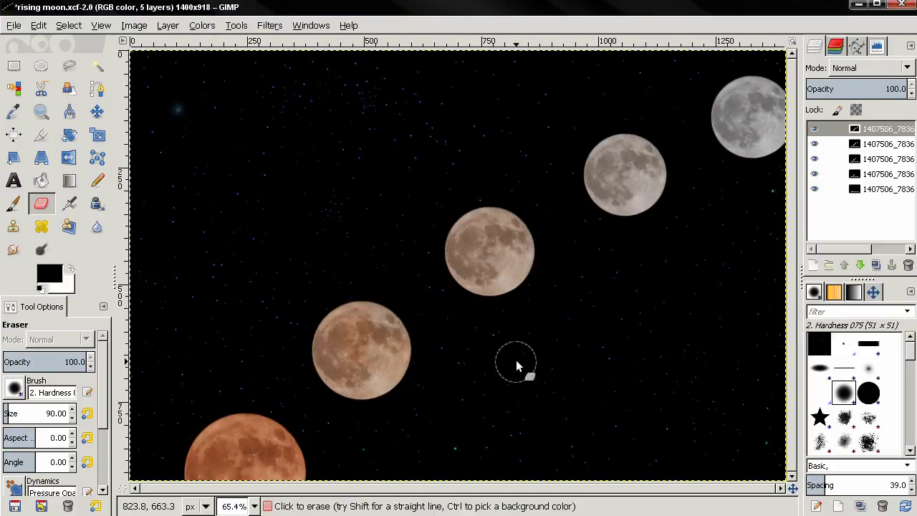
key(minus)
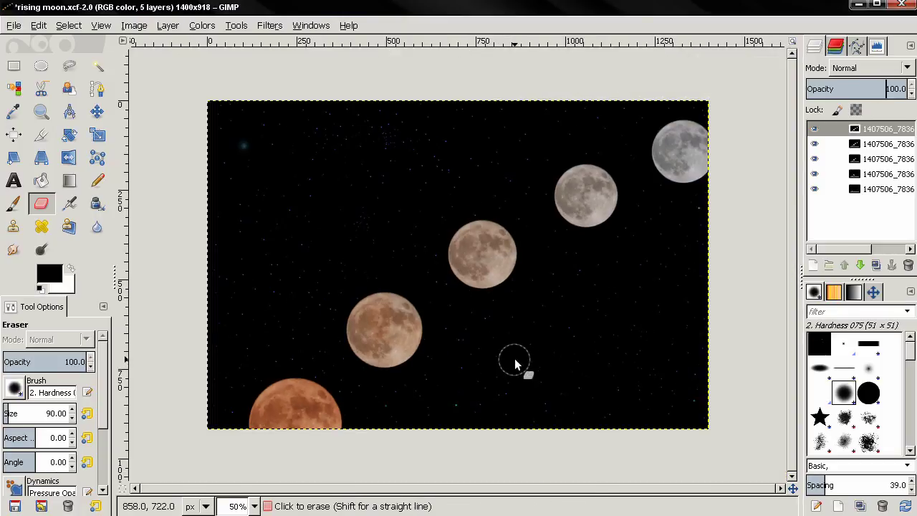